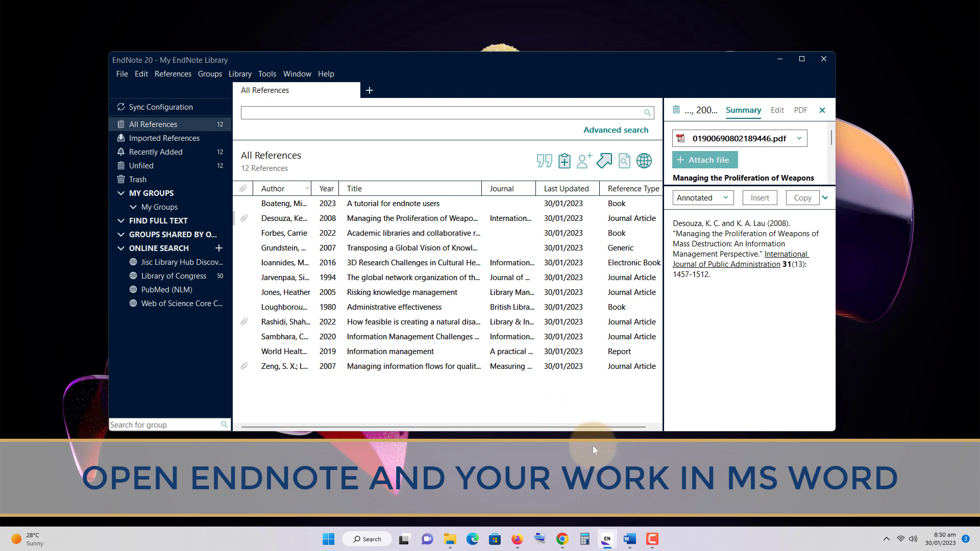
# Step: Switch to the Word document and add the caption REFERENCES on a new line below the sample passage
pyautogui.click(631, 540)
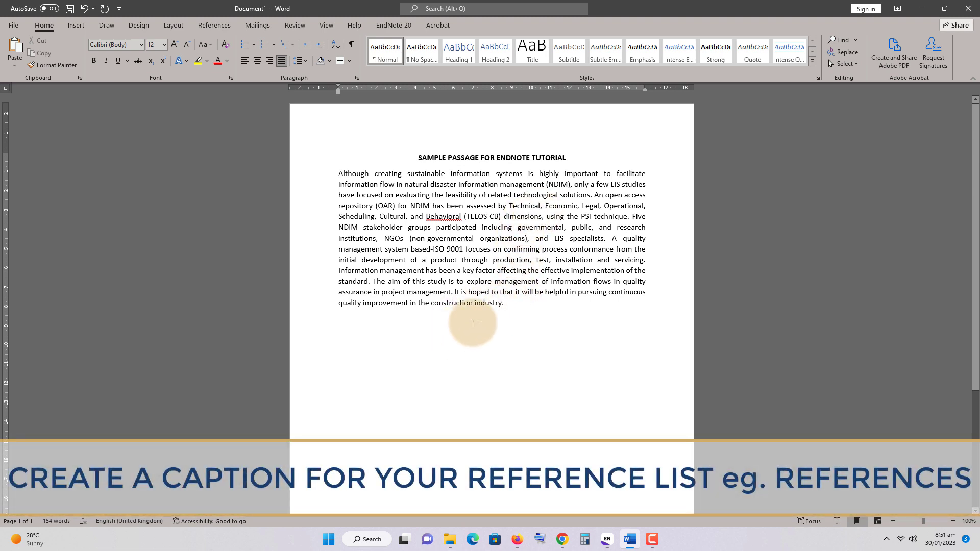
pyautogui.press('Return')
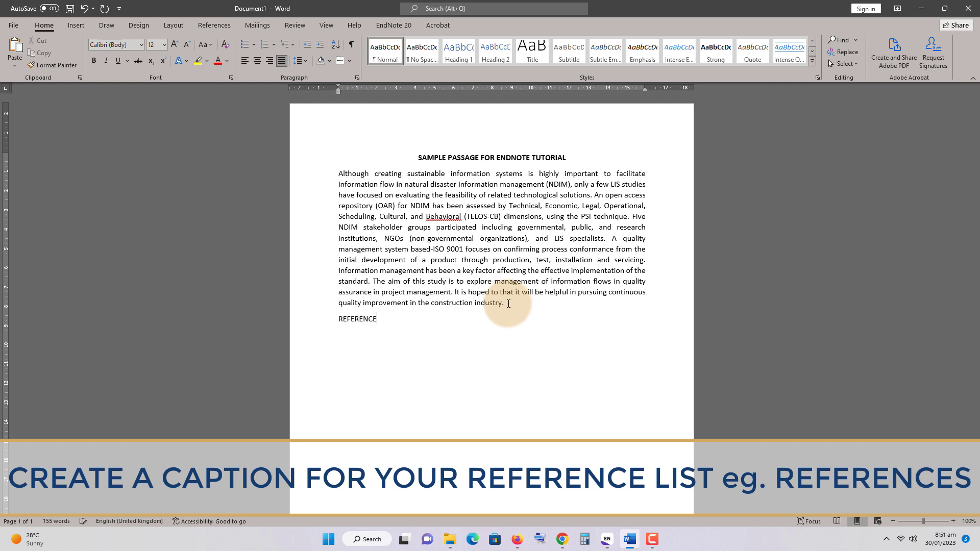
pyautogui.press('Return')
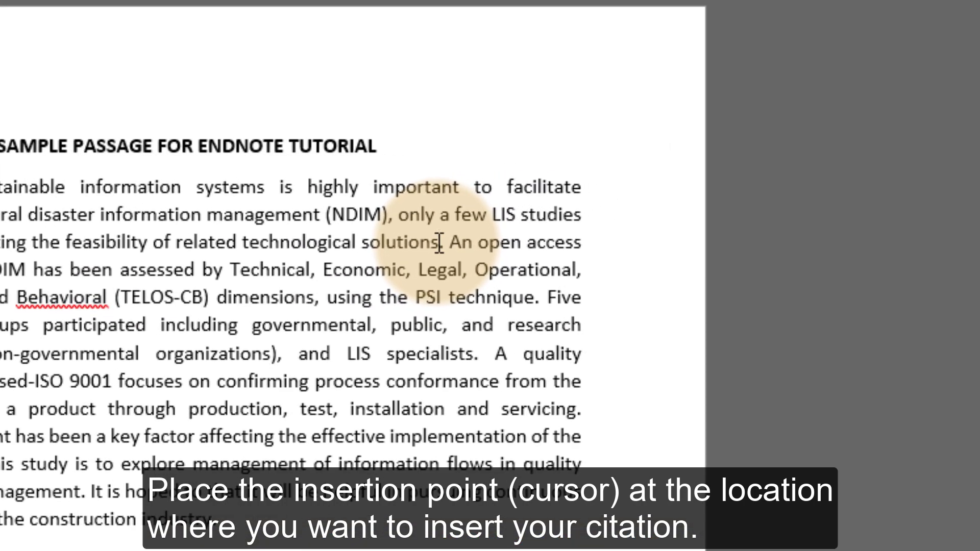
# Step: Cite the 2022 natural disaster open-access repository article from the EndNote library in APA 7th right after "technological solutions"
pyautogui.click(439, 242)
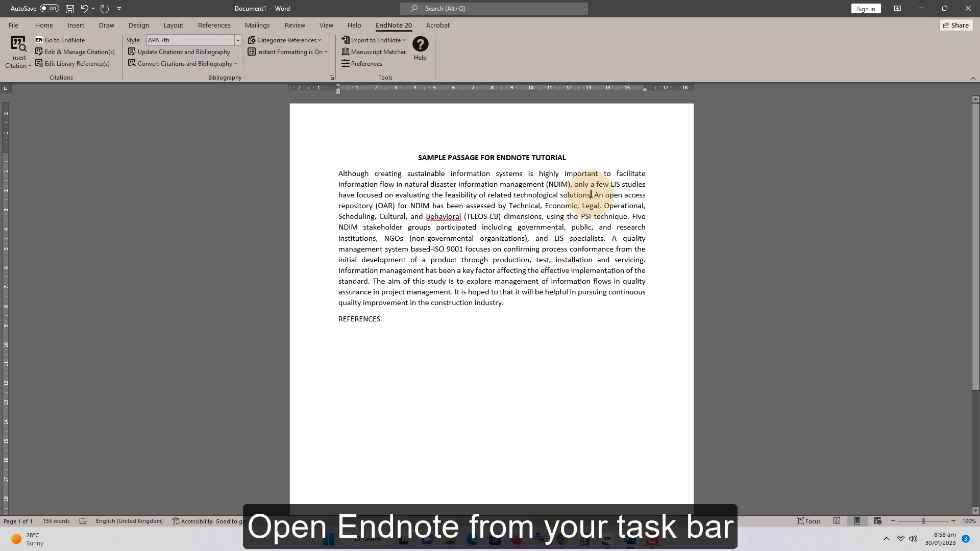
pyautogui.click(606, 539)
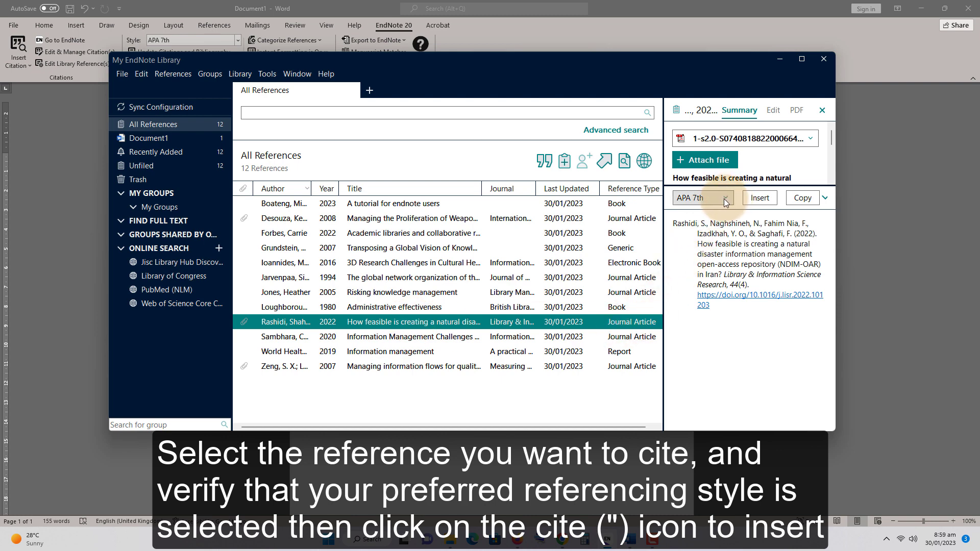
pyautogui.click(542, 162)
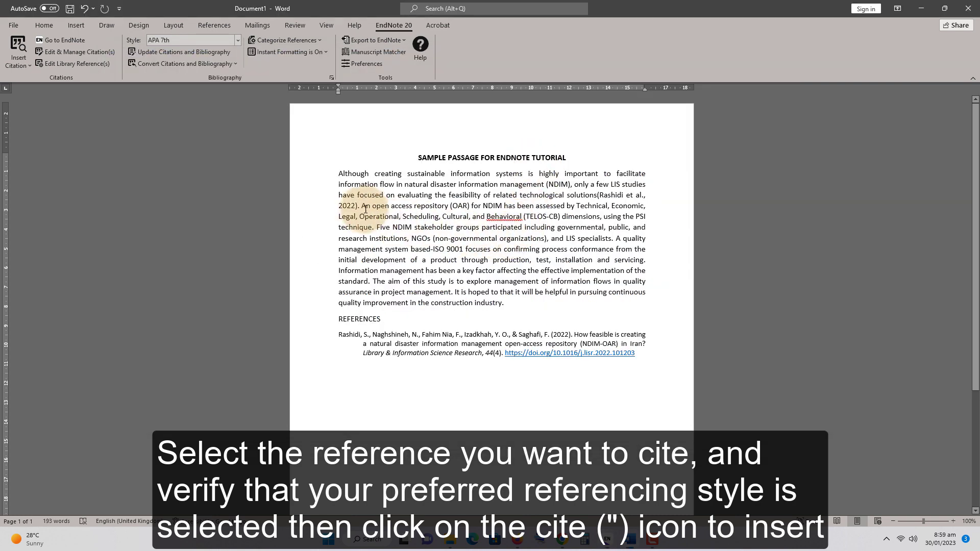
pyautogui.click(621, 195)
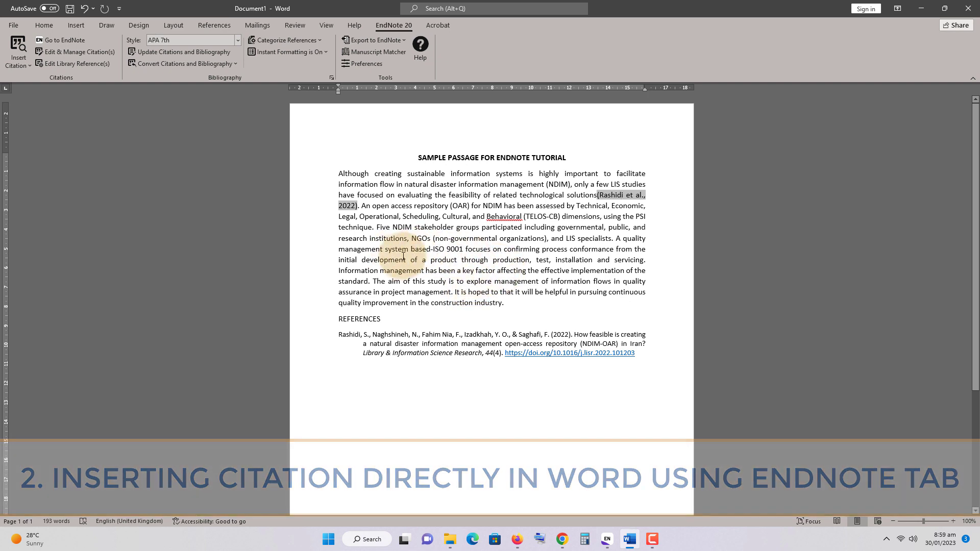
# Step: Choose the APA 7th style and, after "standard", find and insert a citation of the 2022 book "Academic libraries and collaborative research services"
pyautogui.click(369, 281)
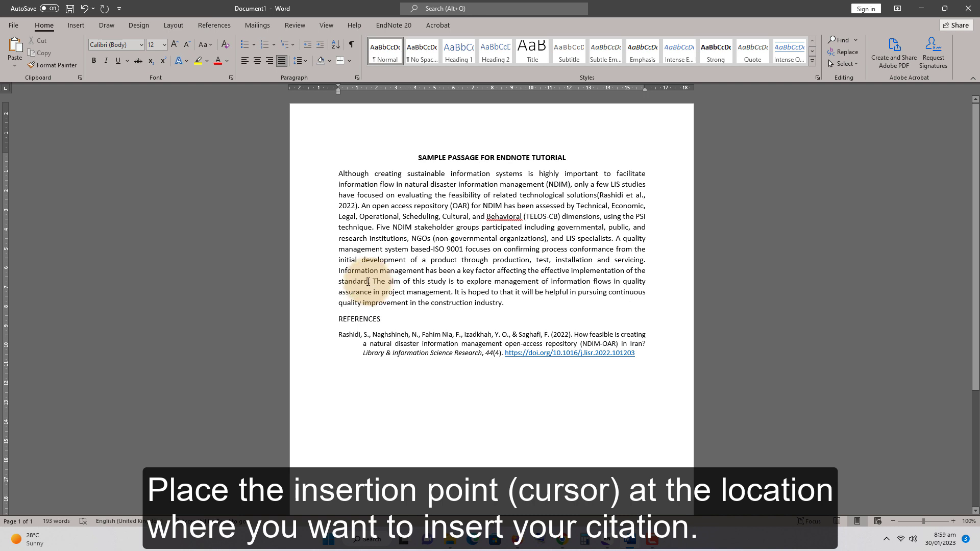
pyautogui.click(396, 27)
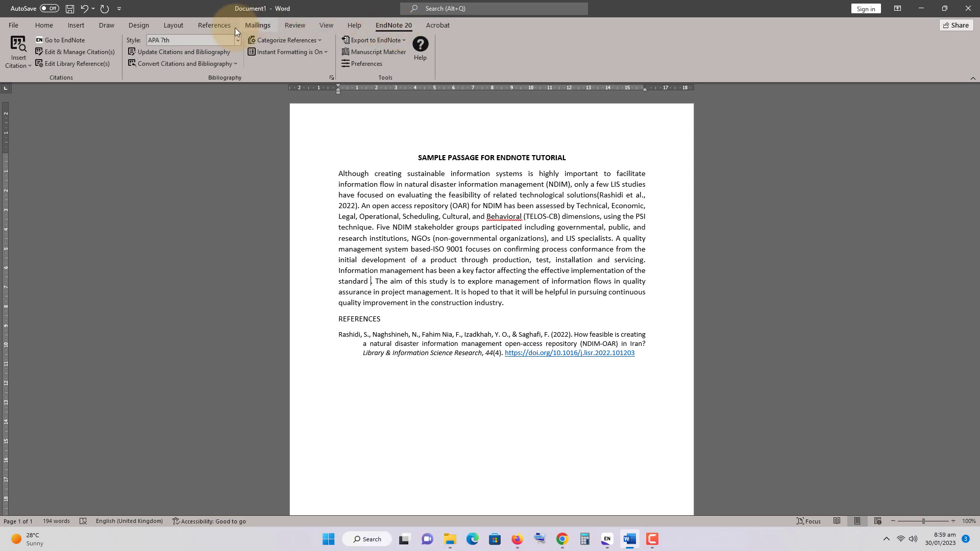
pyautogui.click(237, 42)
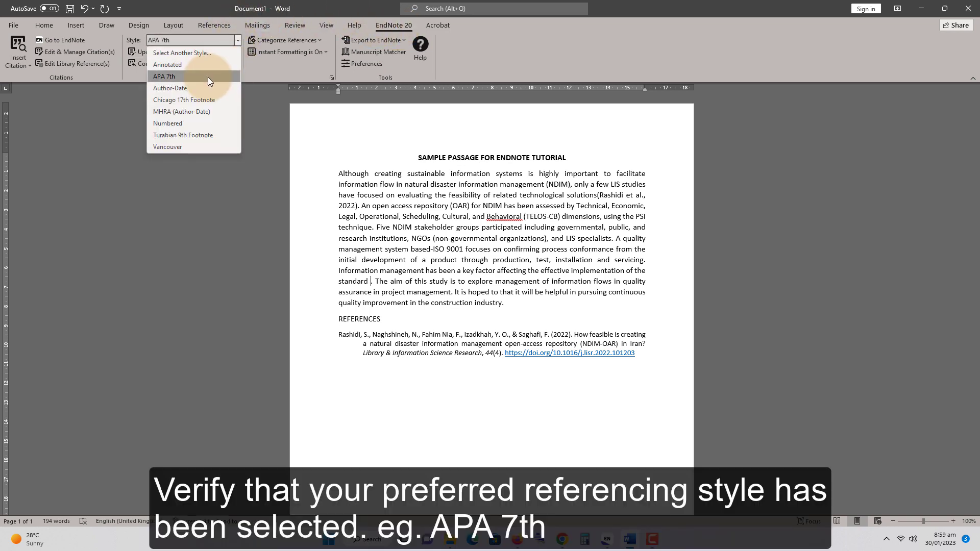
pyautogui.click(240, 76)
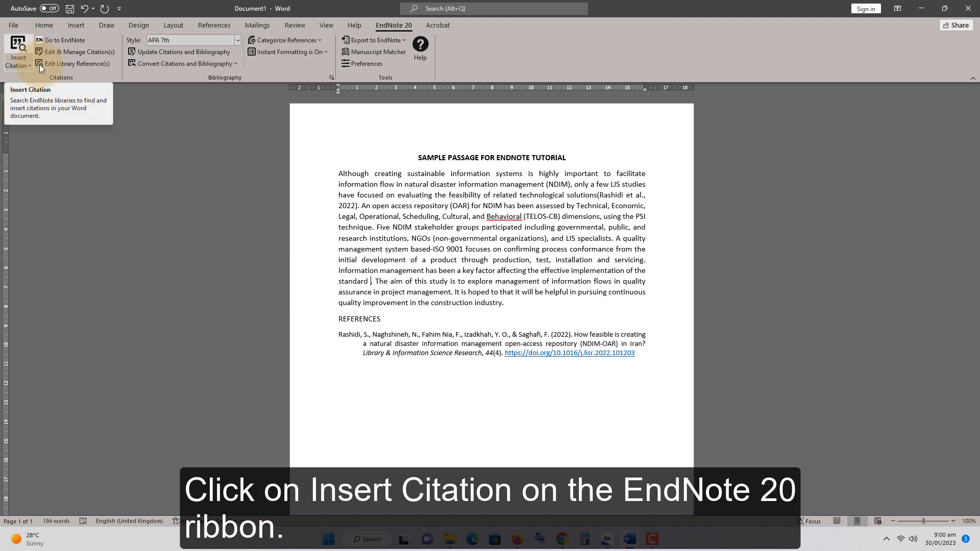
pyautogui.click(18, 46)
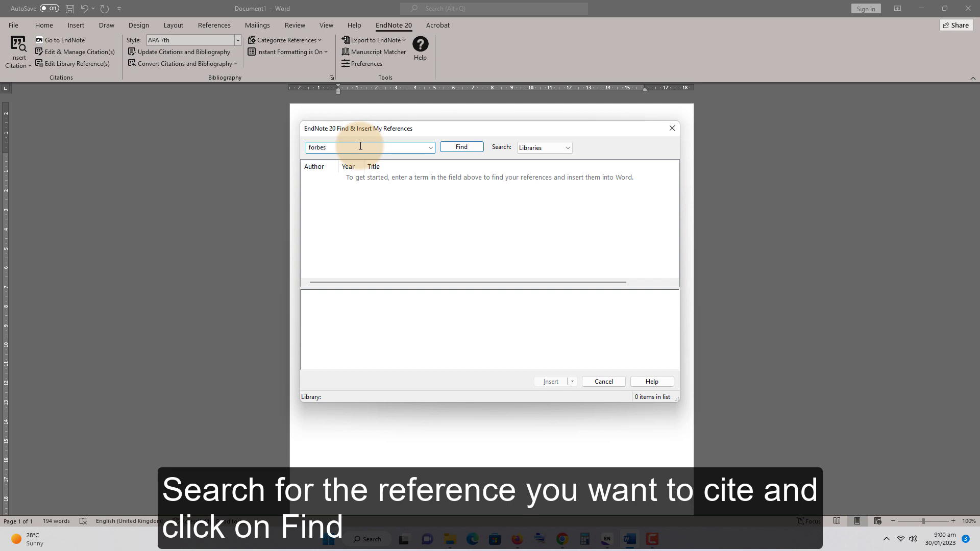
pyautogui.click(461, 146)
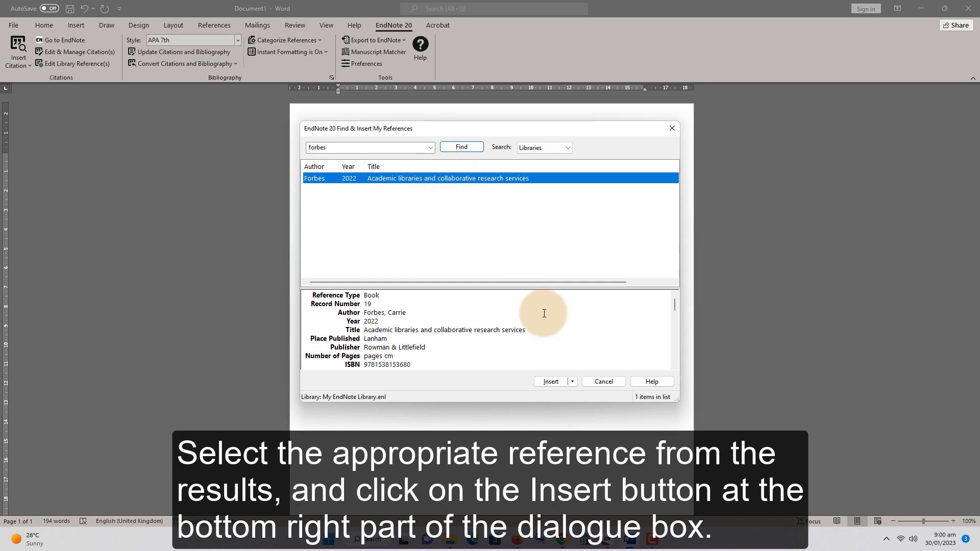
pyautogui.click(549, 381)
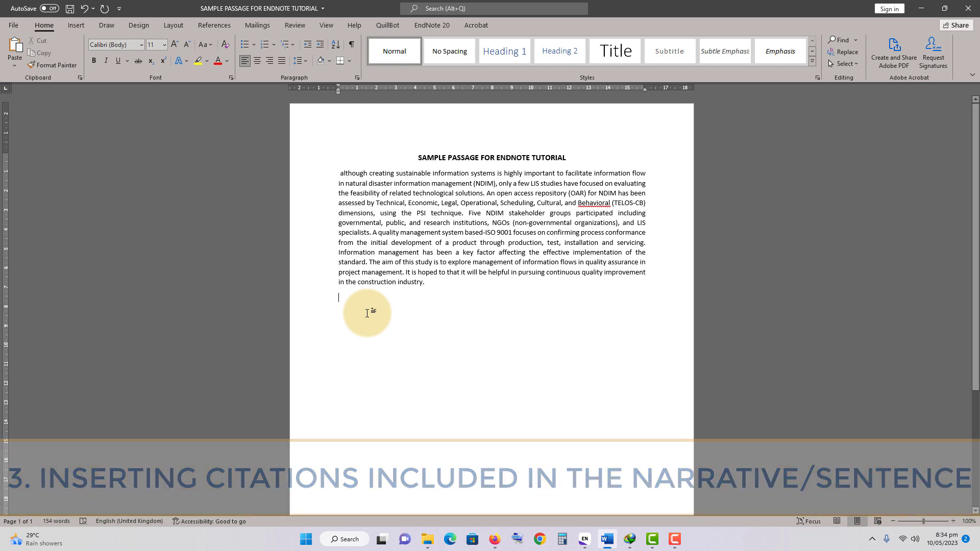
# Step: At the start of the passage, find the 2021 reference "Leader-member Exchange and Job Performance" by author and insert it displayed as Author (Year)
pyautogui.click(338, 174)
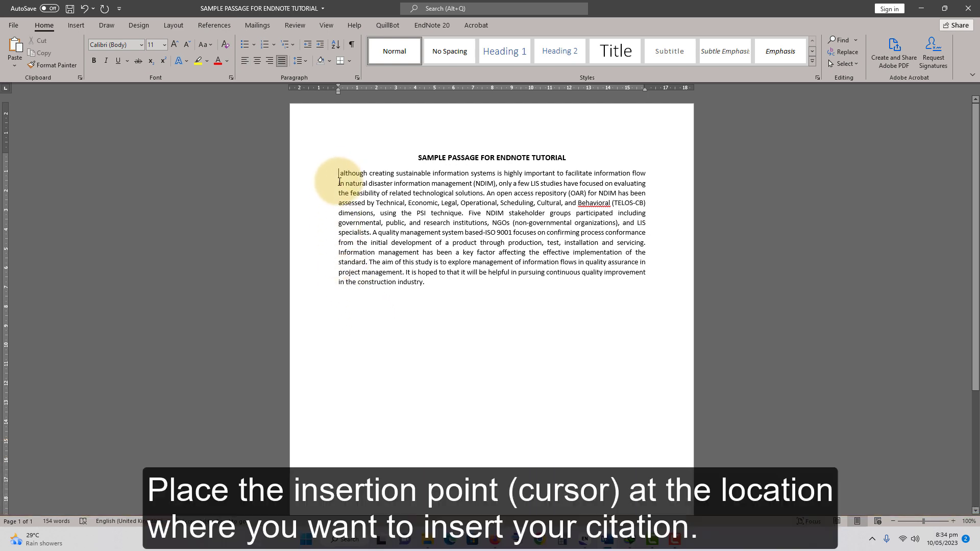
pyautogui.click(436, 25)
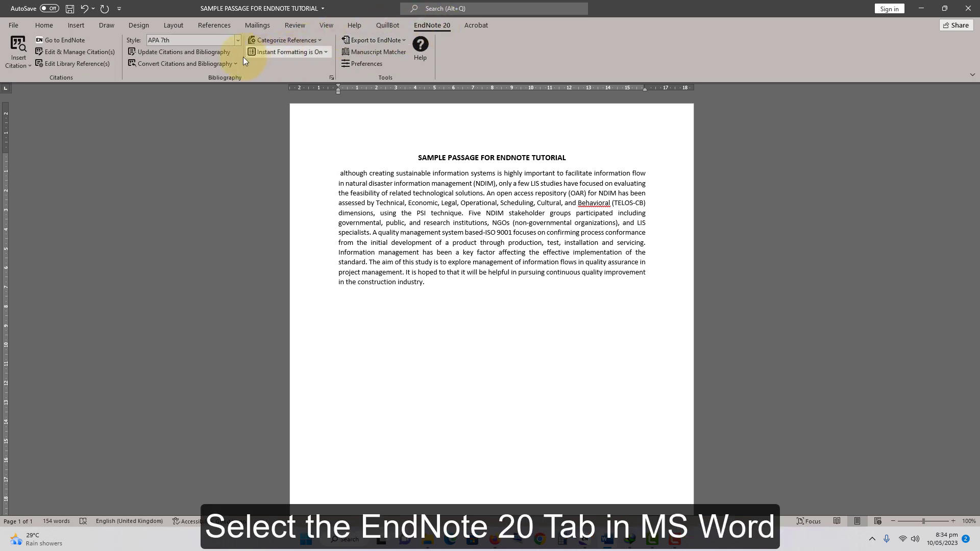
pyautogui.click(23, 46)
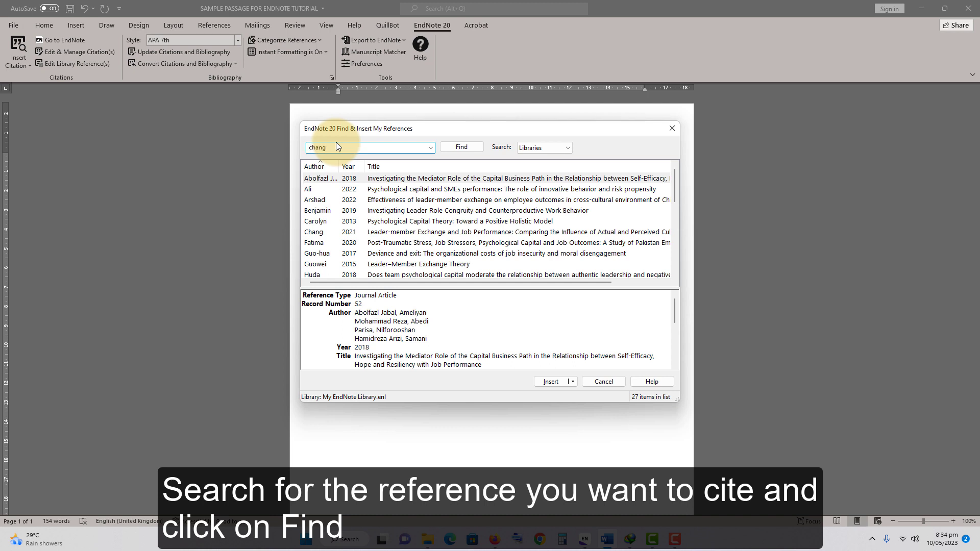
pyautogui.click(463, 147)
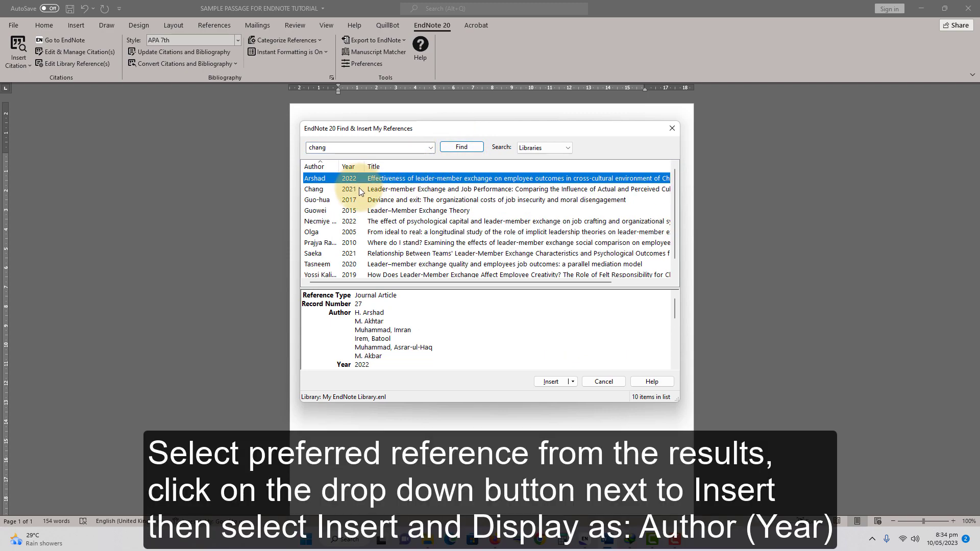
pyautogui.click(359, 189)
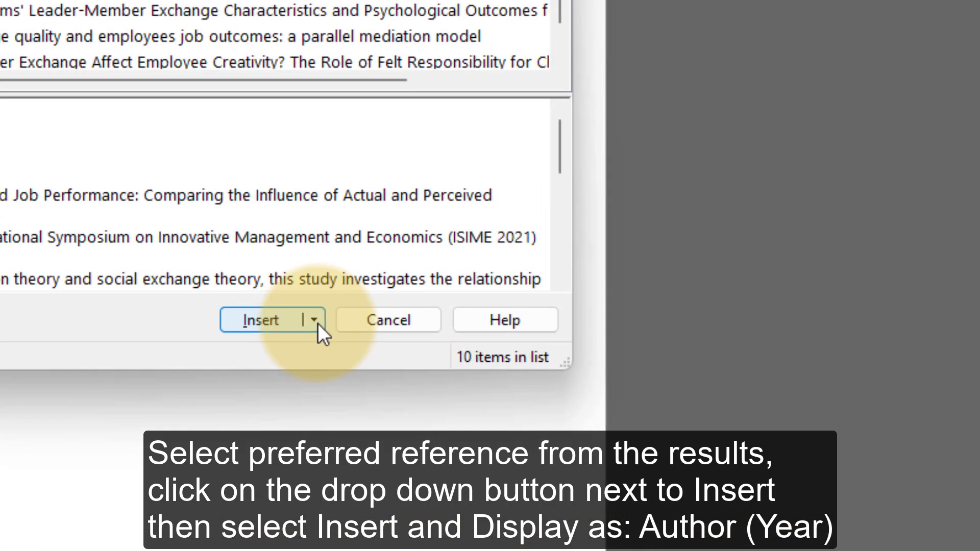
pyautogui.click(559, 379)
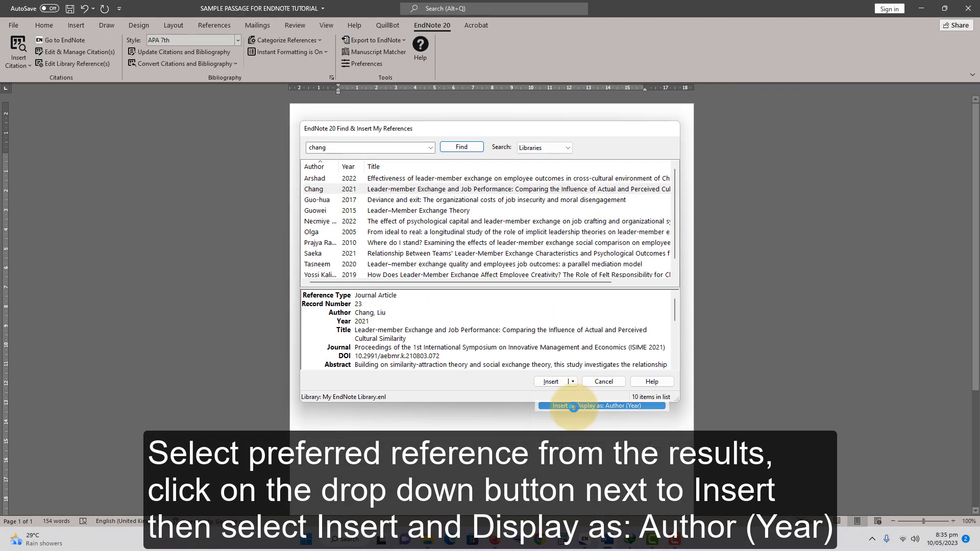
pyautogui.click(353, 383)
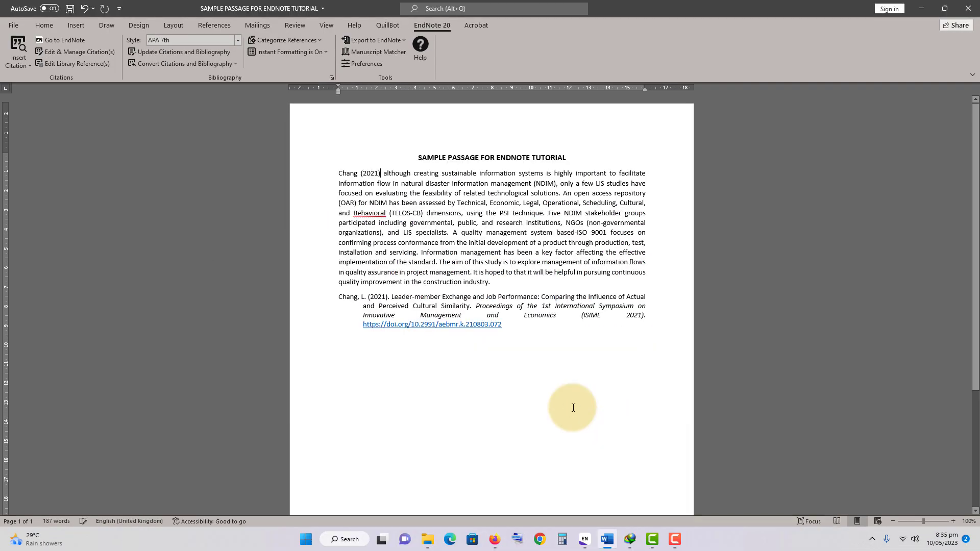
pyautogui.click(376, 176)
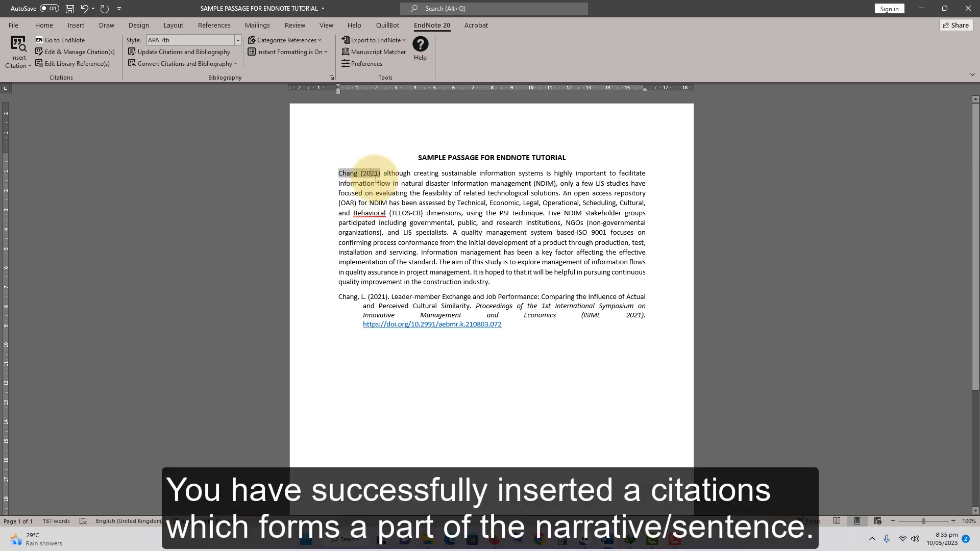
pyautogui.click(394, 193)
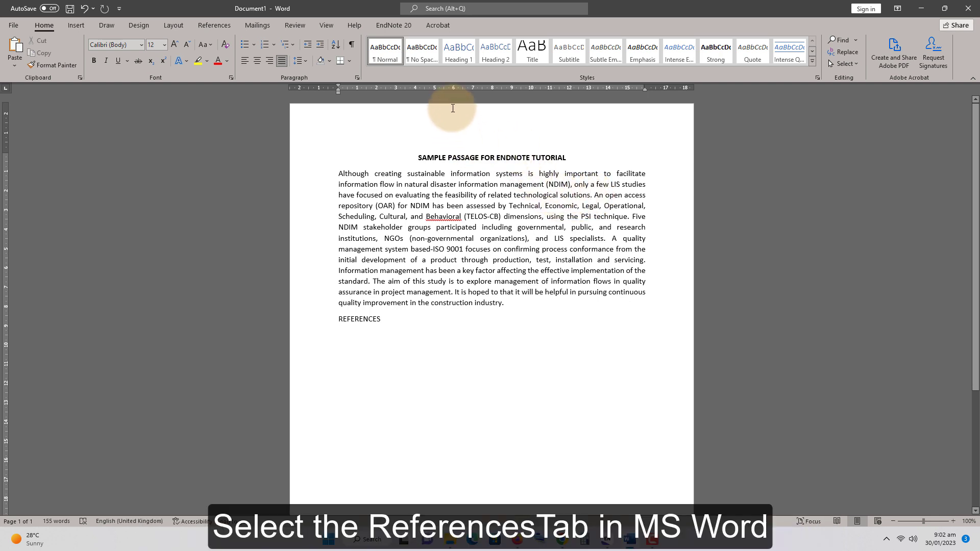
# Step: Insert a footnote after "technological solutions" and cite in it the 2008 article on managing the proliferation of weapons from the EndNote library
pyautogui.click(201, 24)
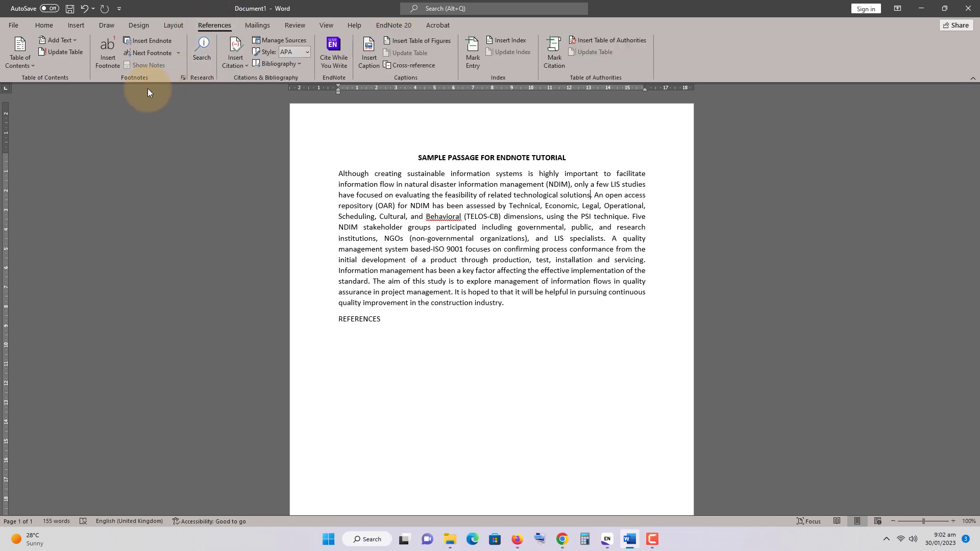
pyautogui.click(112, 66)
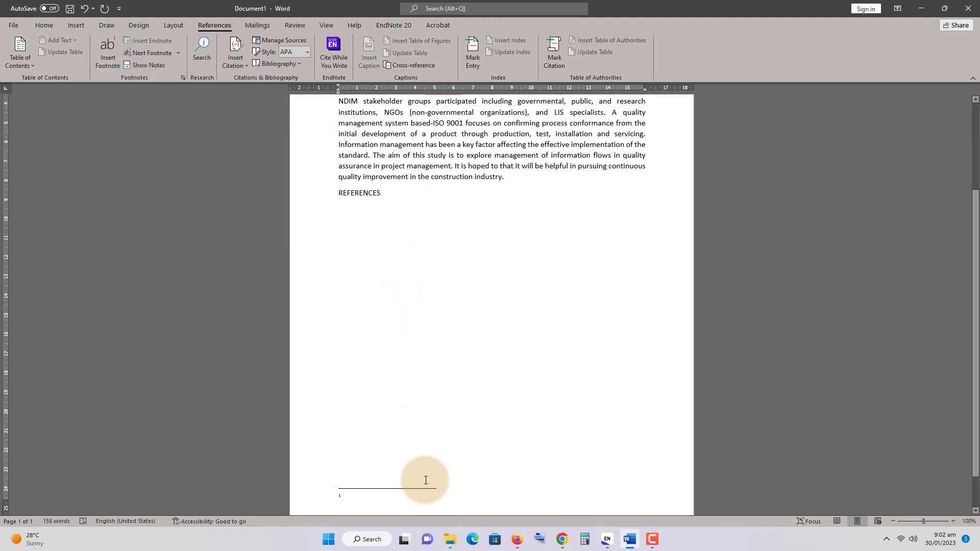
pyautogui.click(394, 26)
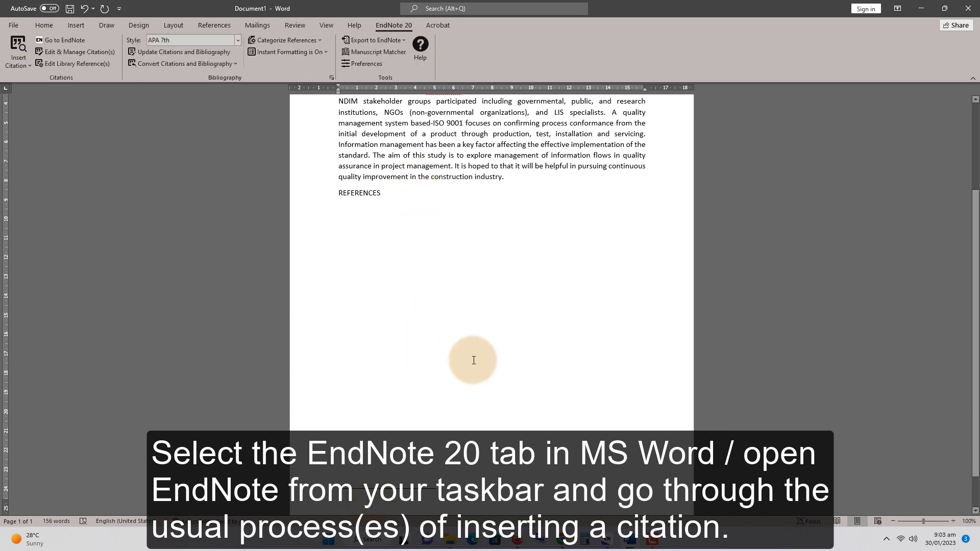
pyautogui.click(607, 540)
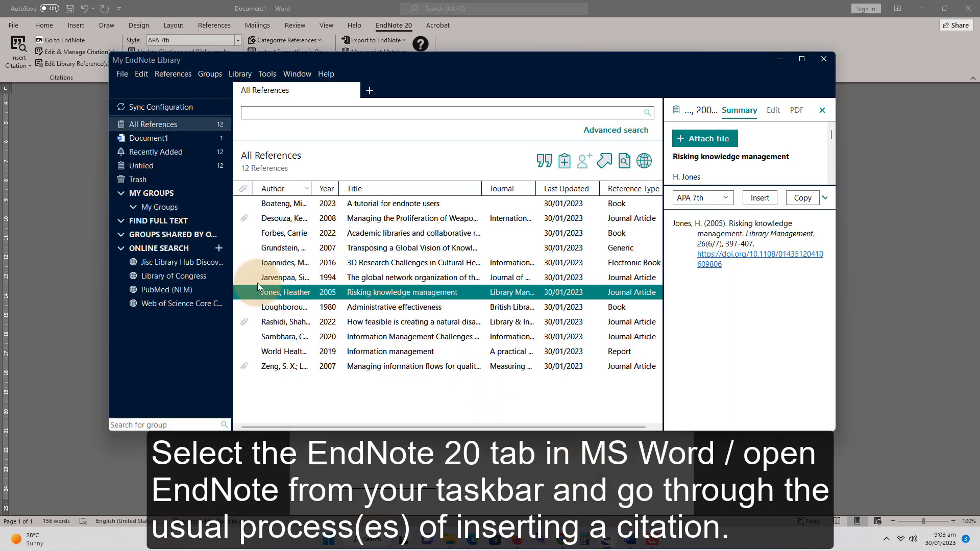
pyautogui.click(286, 220)
pyautogui.click(544, 160)
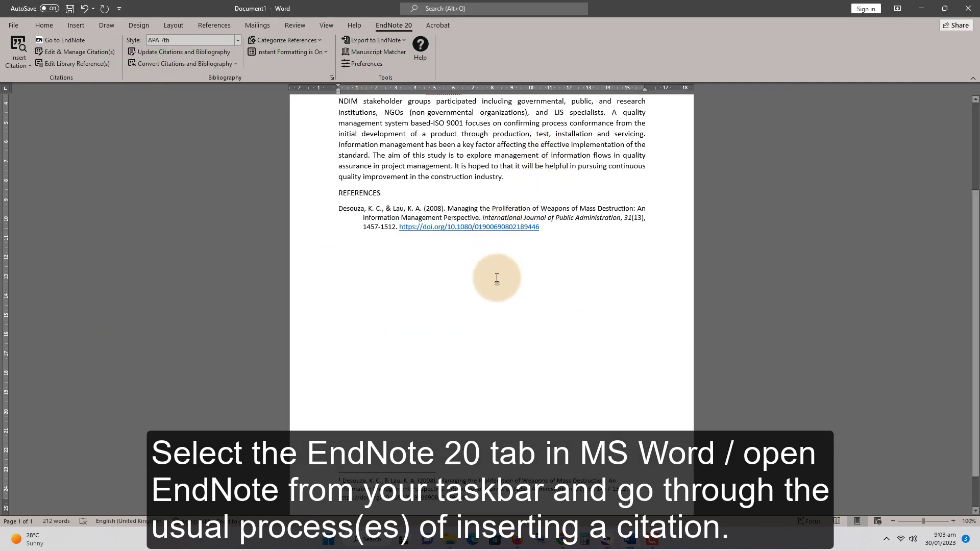
pyautogui.scroll(-1, 496, 278)
pyautogui.scroll(-1, 500, 277)
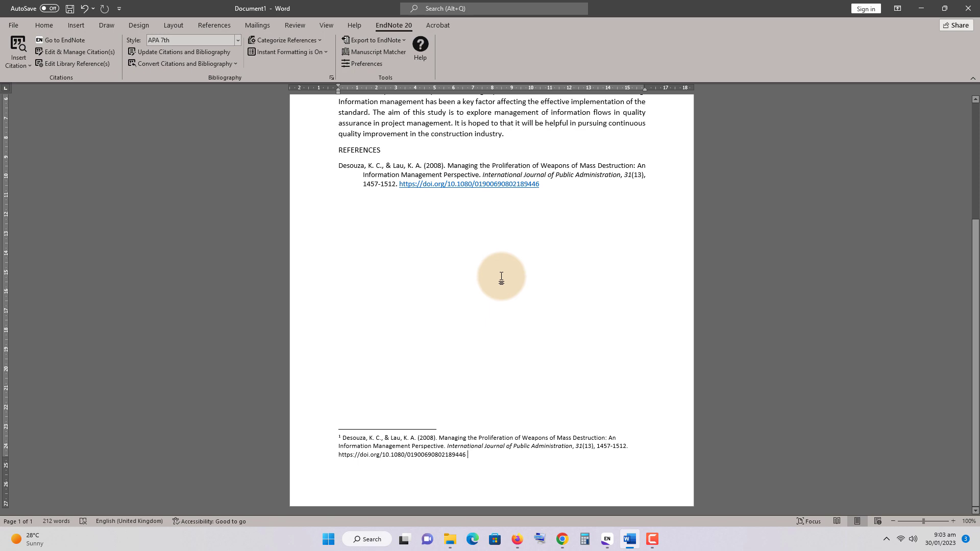
# Step: Insert a second footnote after "PSI technique" and cite in it the 2022 natural disaster open-access repository article from the EndNote library
pyautogui.scroll(6, 464, 272)
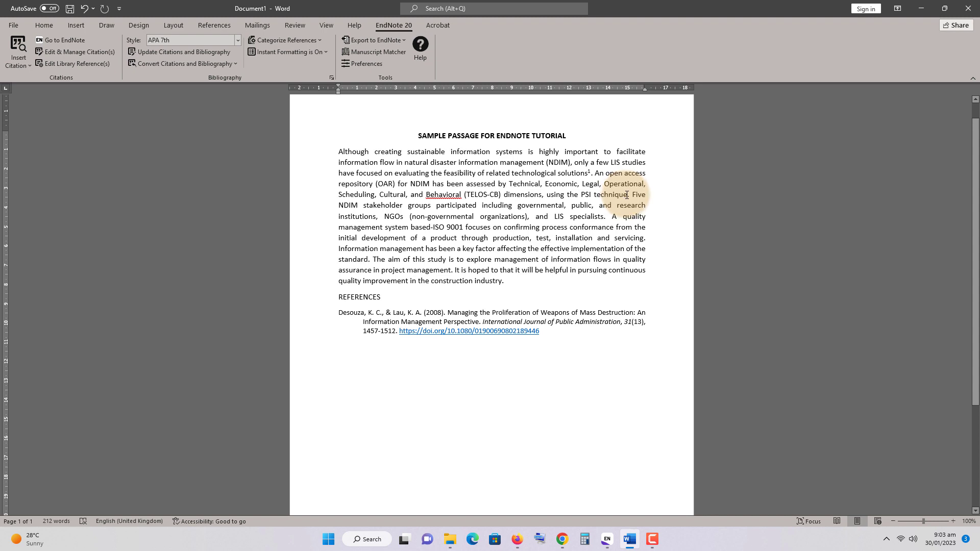
pyautogui.click(199, 26)
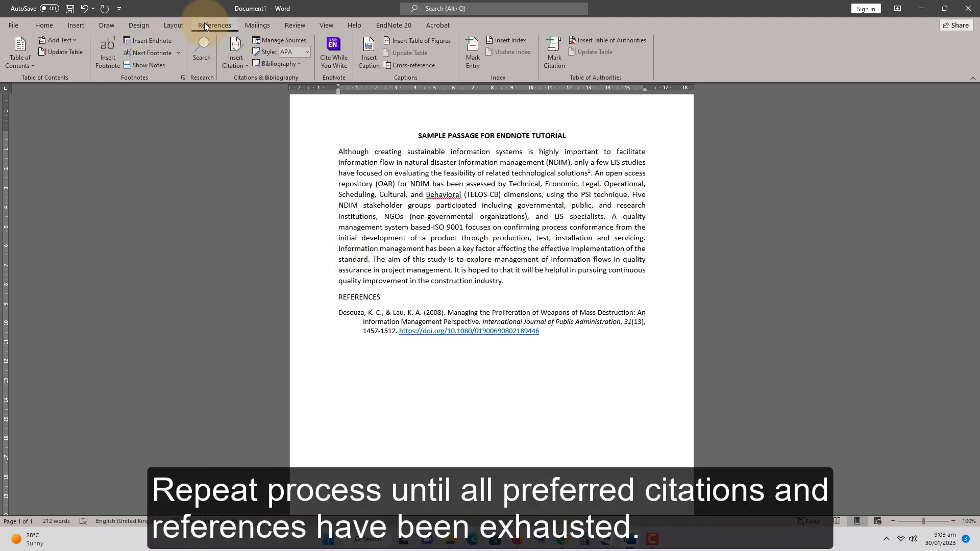
pyautogui.click(104, 62)
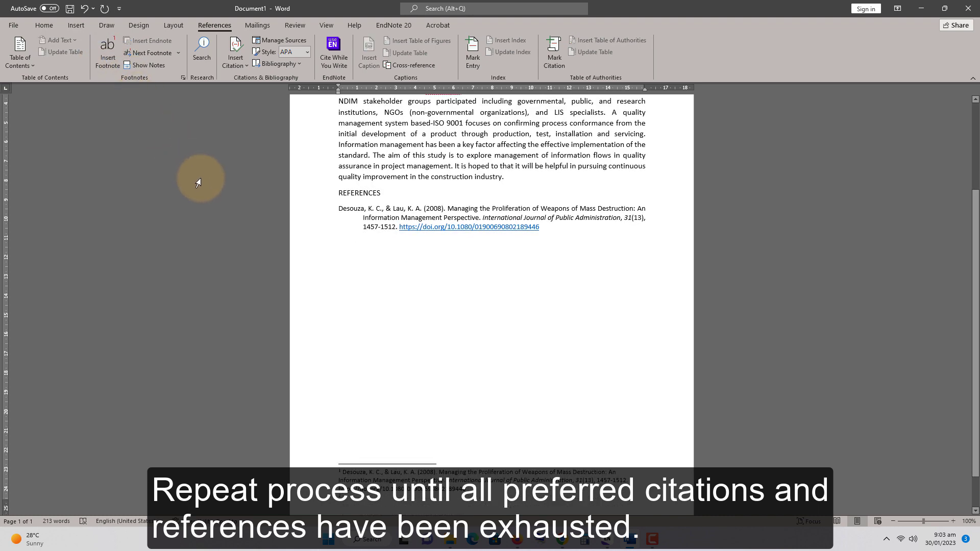
pyautogui.click(608, 543)
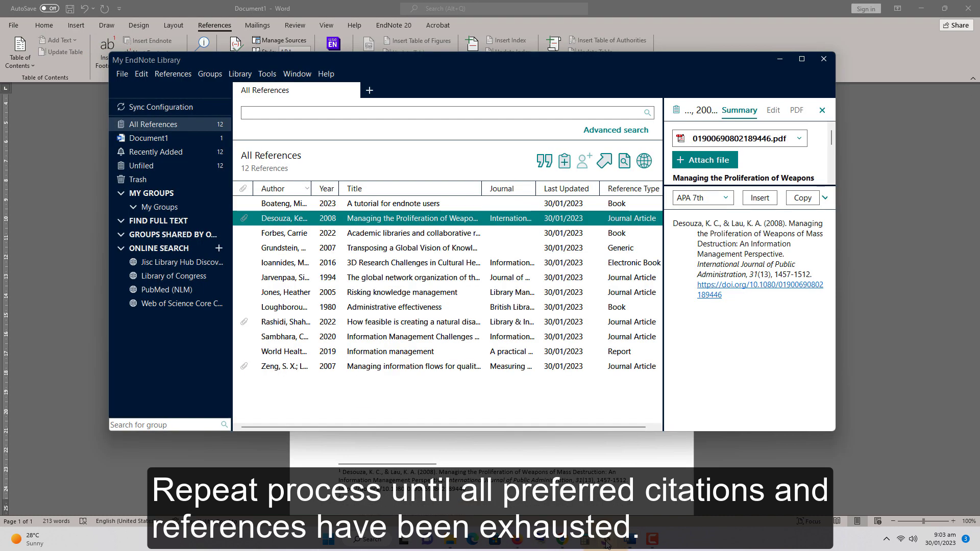
pyautogui.click(305, 322)
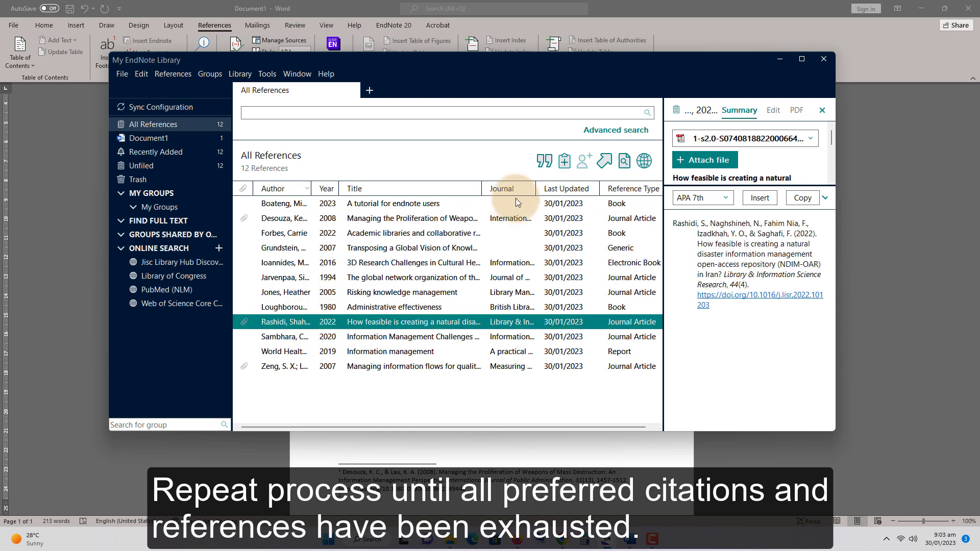
pyautogui.click(543, 161)
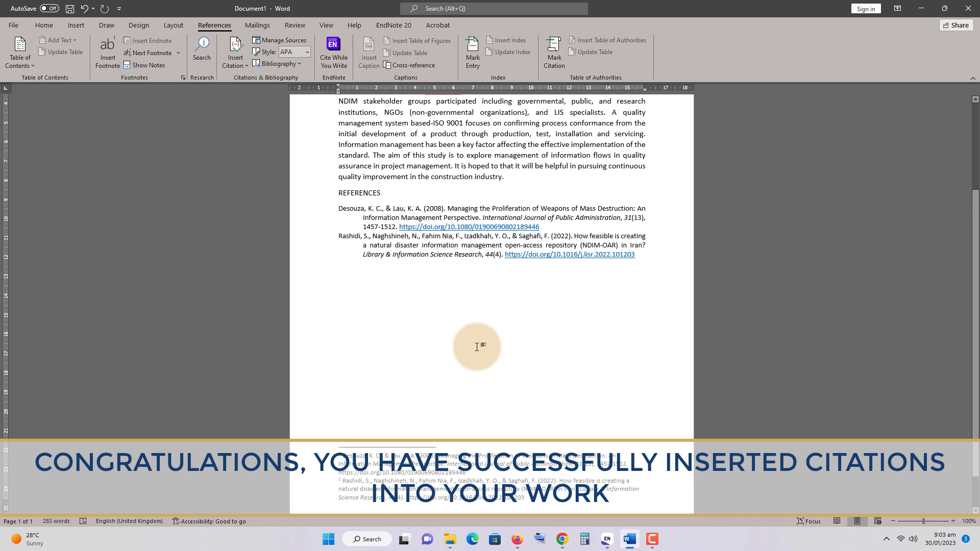
# Step: Switch the EndNote referencing style of the document's footnotes and reference list to Vancouver
pyautogui.scroll(-1, 477, 347)
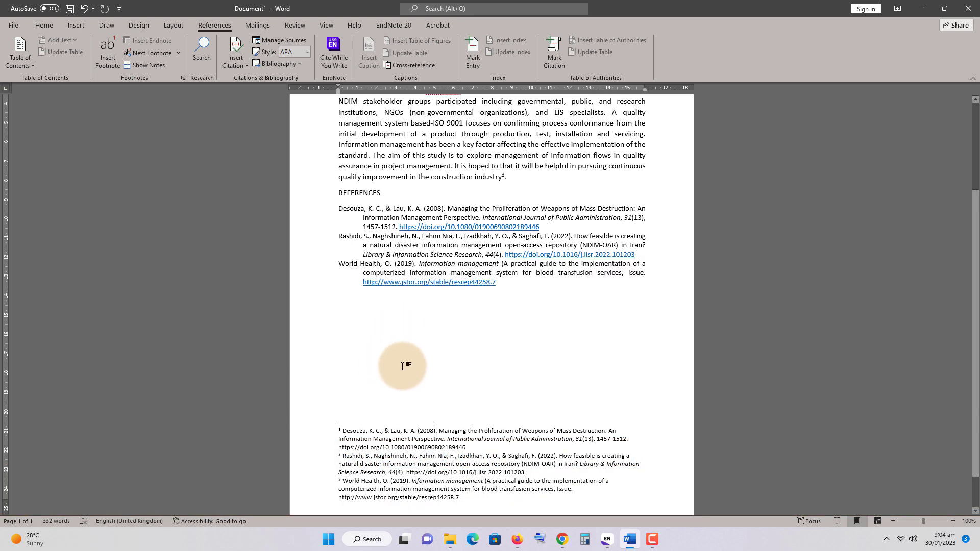
pyautogui.scroll(2, 405, 372)
pyautogui.click(394, 25)
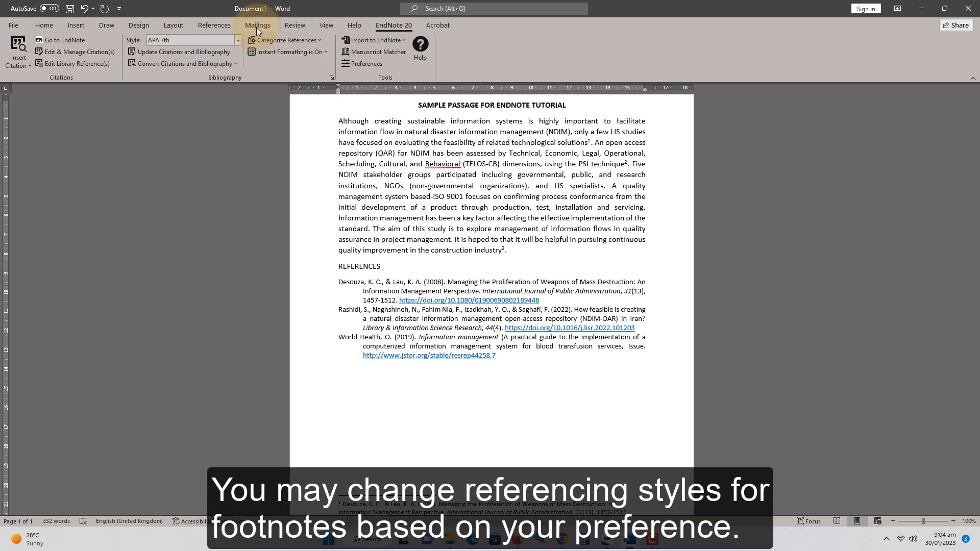
pyautogui.click(237, 39)
pyautogui.click(166, 146)
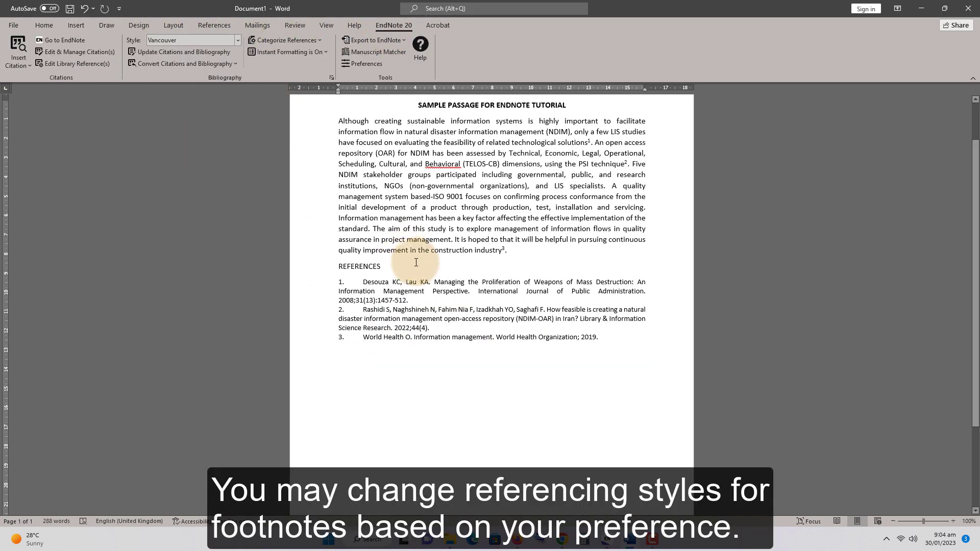
# Step: Change the EndNote style to Turabian 9th Footnote and review the reformatted footnotes and reference list
pyautogui.scroll(3, 431, 268)
pyautogui.click(237, 40)
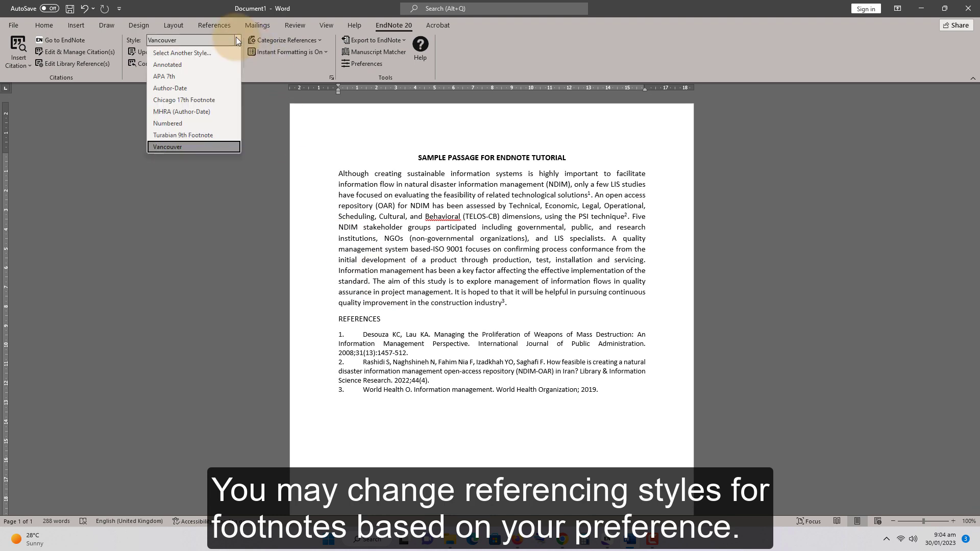
pyautogui.click(210, 136)
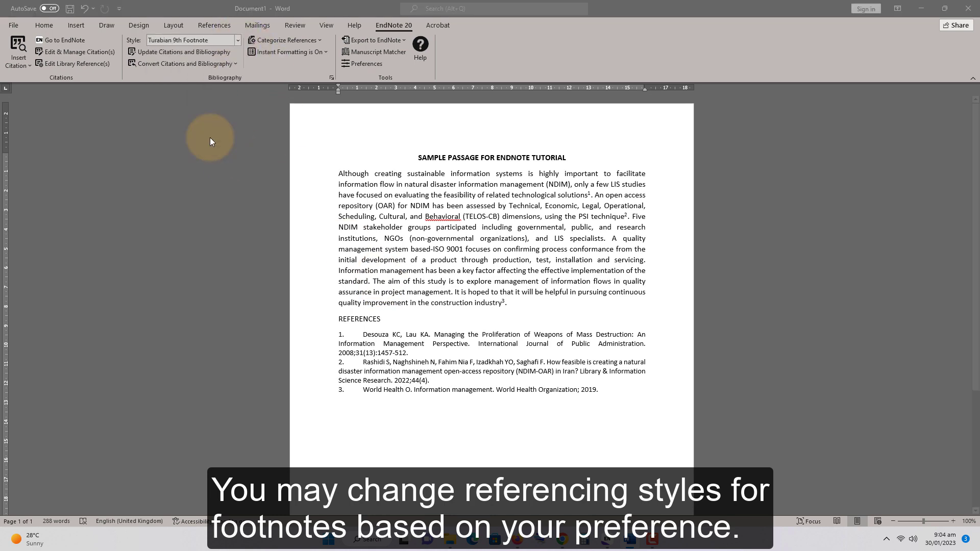
pyautogui.scroll(-5, 422, 298)
pyautogui.scroll(5, 422, 298)
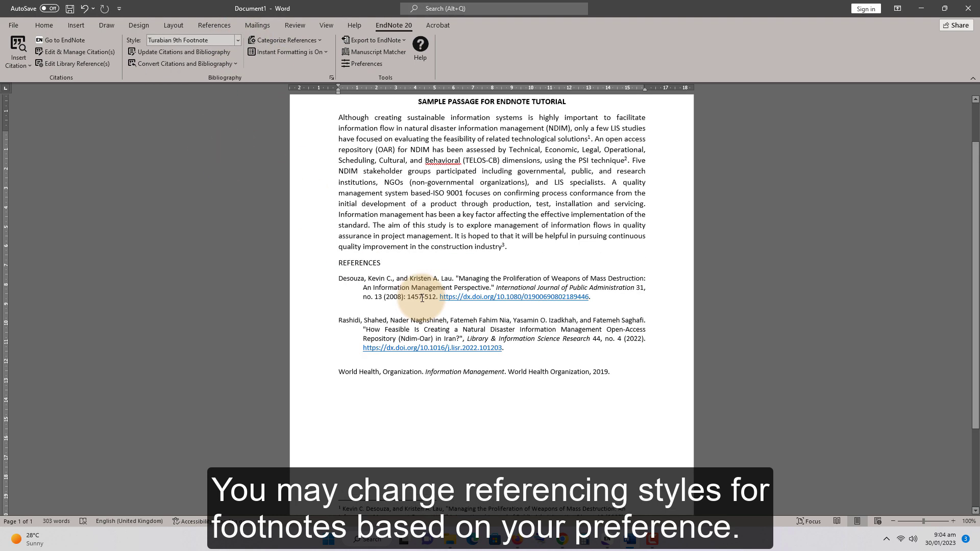
pyautogui.click(238, 39)
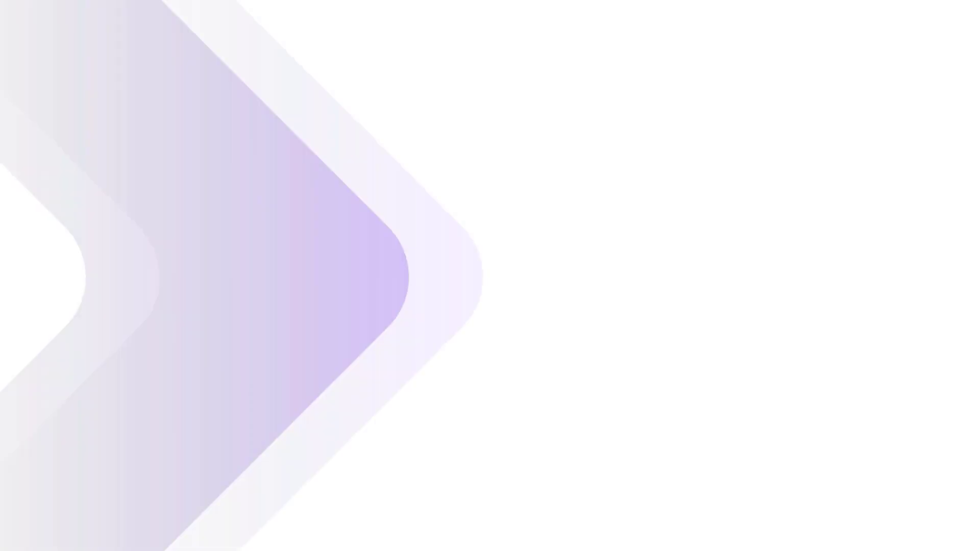